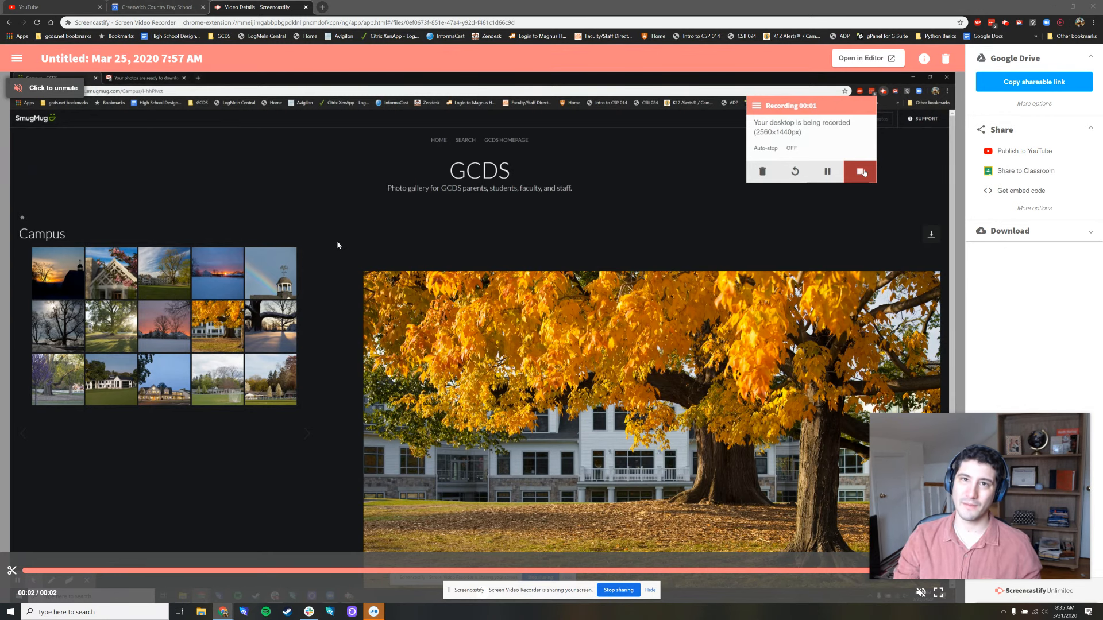
Publish the screen recording to YouTube as Private and look at the uploaded video's page.
left_click(1019, 150)
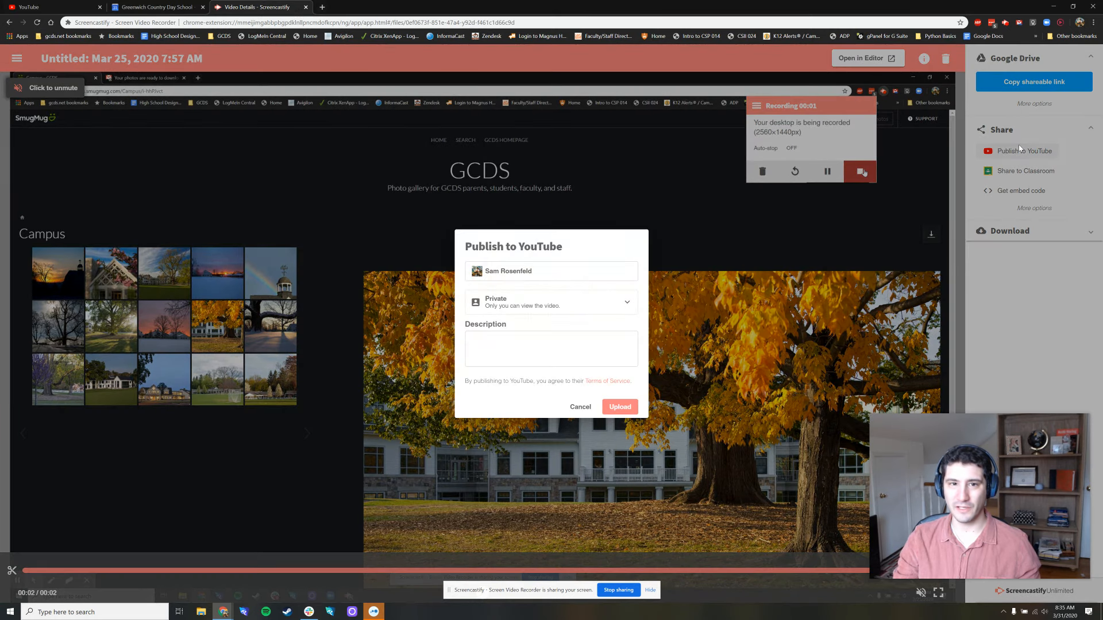
left_click(624, 409)
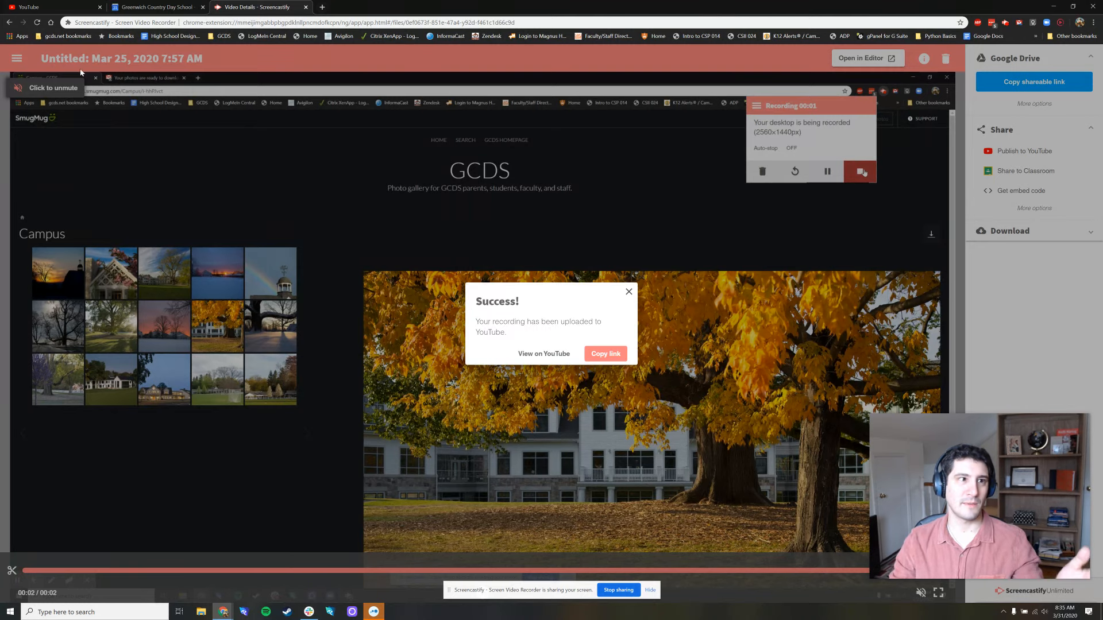
left_click(560, 357)
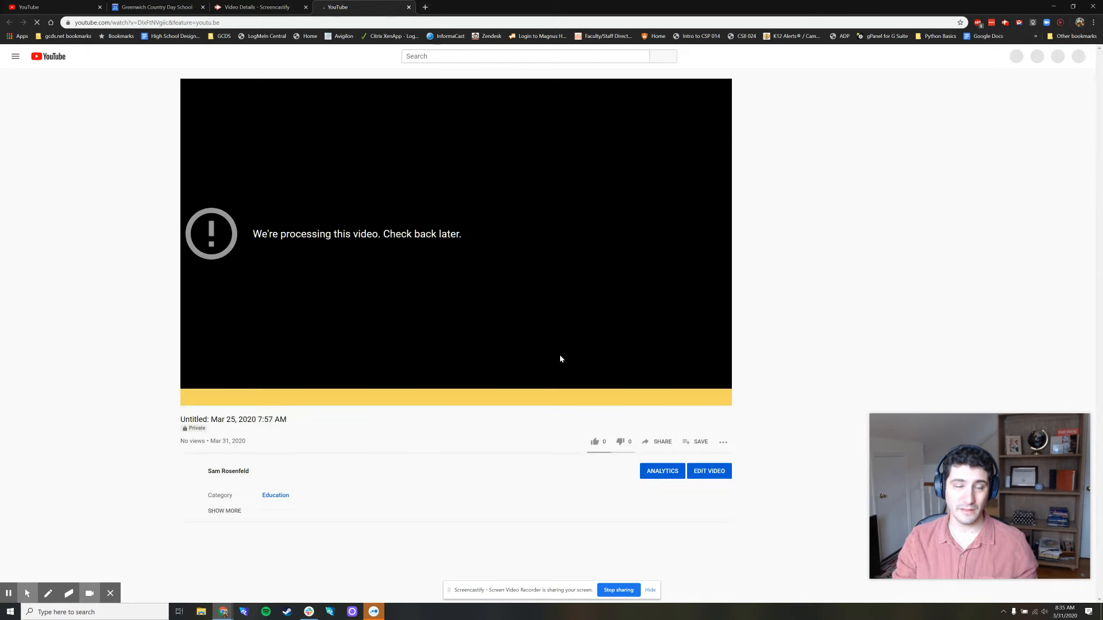
left_click_drag(179, 420, 292, 424)
left_click(300, 424)
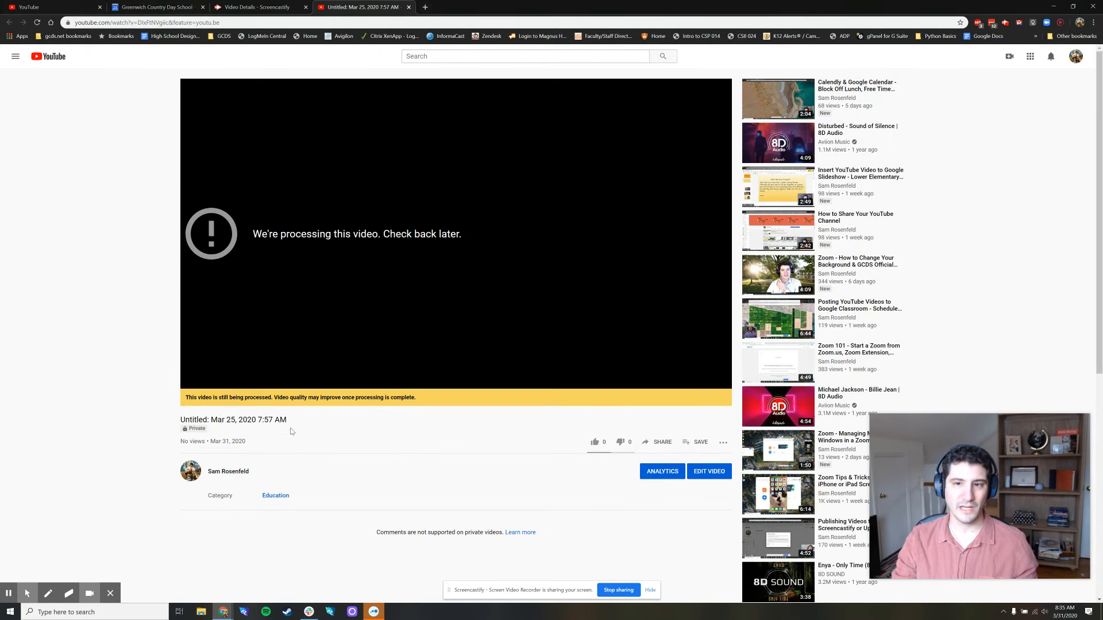
left_click(408, 7)
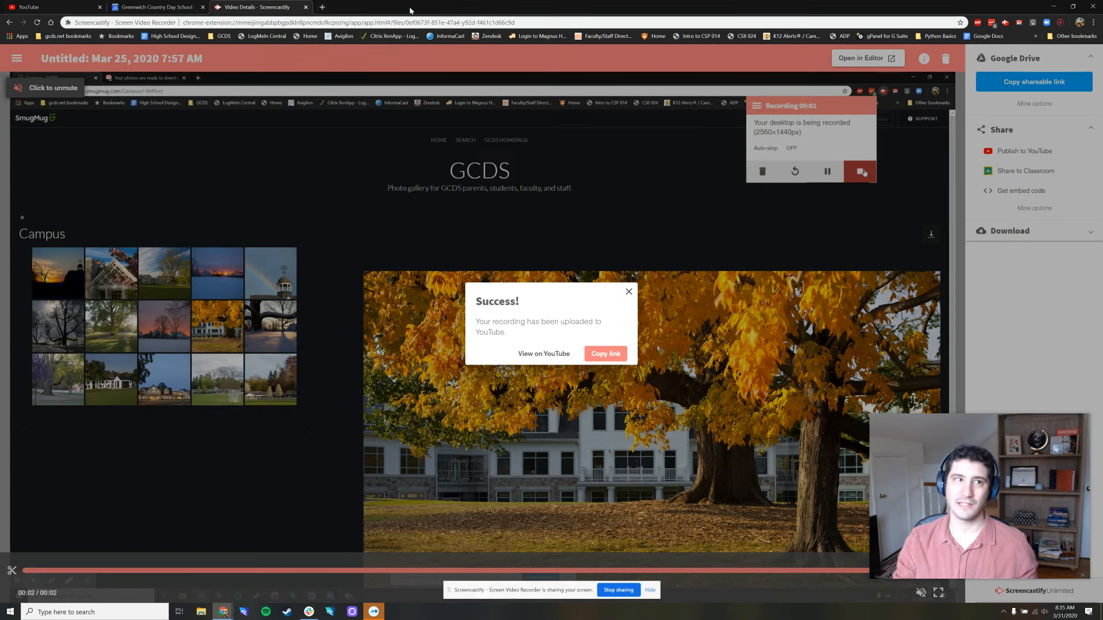
Go to the channel's video list in YouTube Studio and open the newest private upload for editing.
left_click(52, 7)
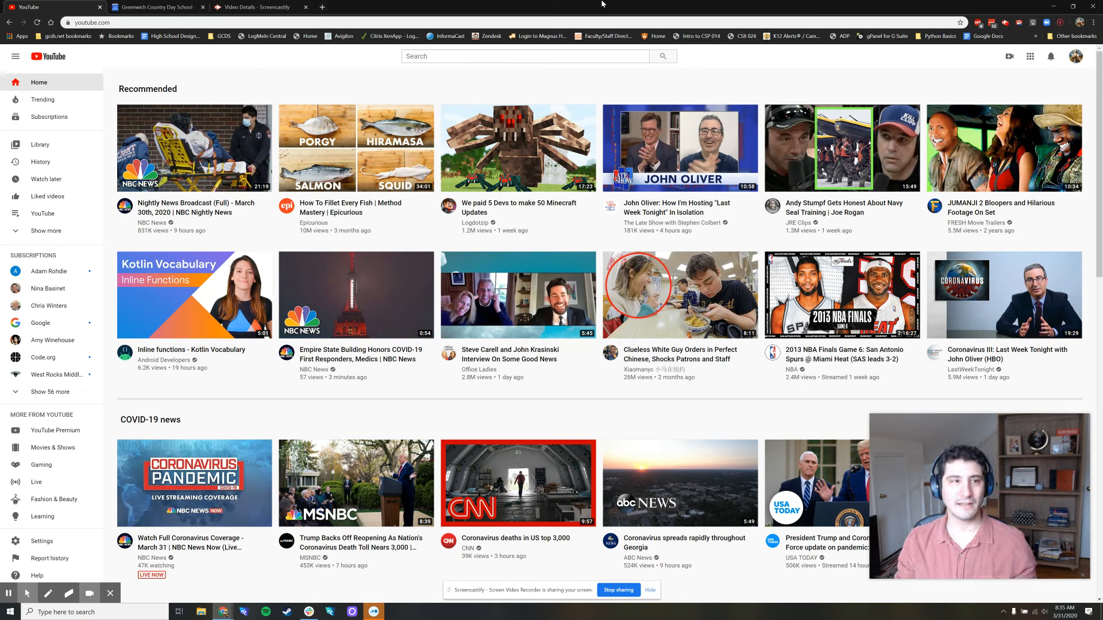
left_click(1076, 57)
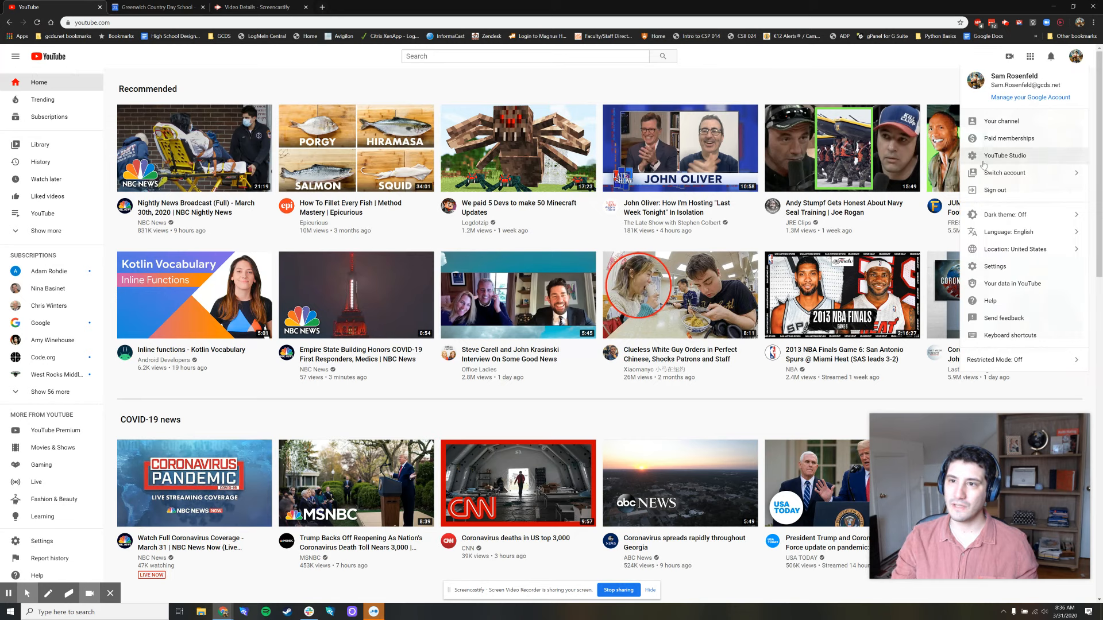
left_click(1018, 161)
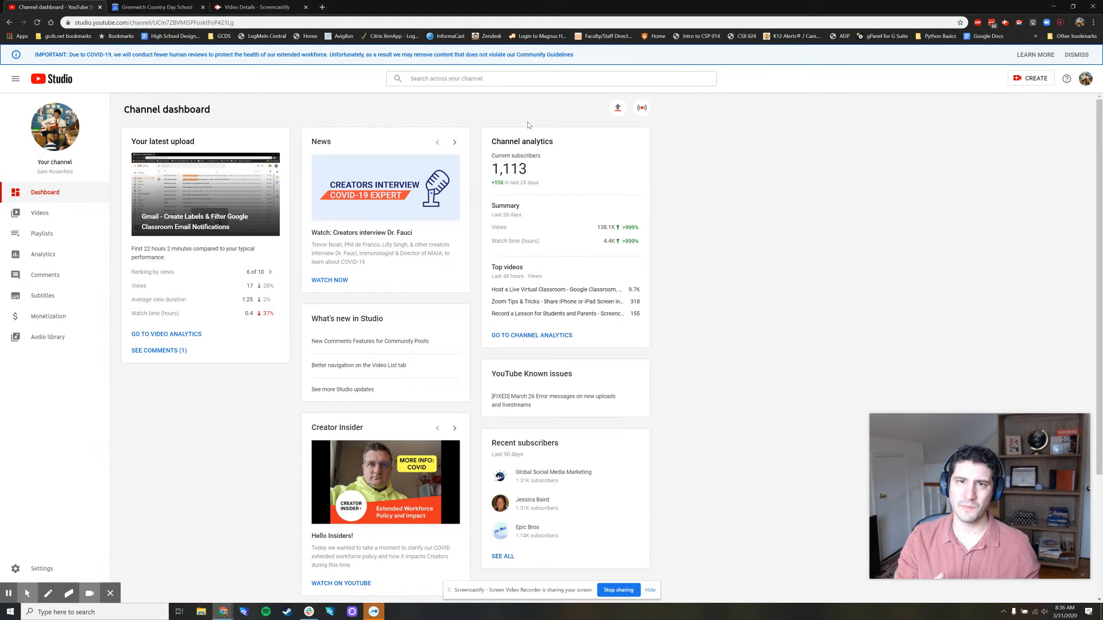
left_click(52, 217)
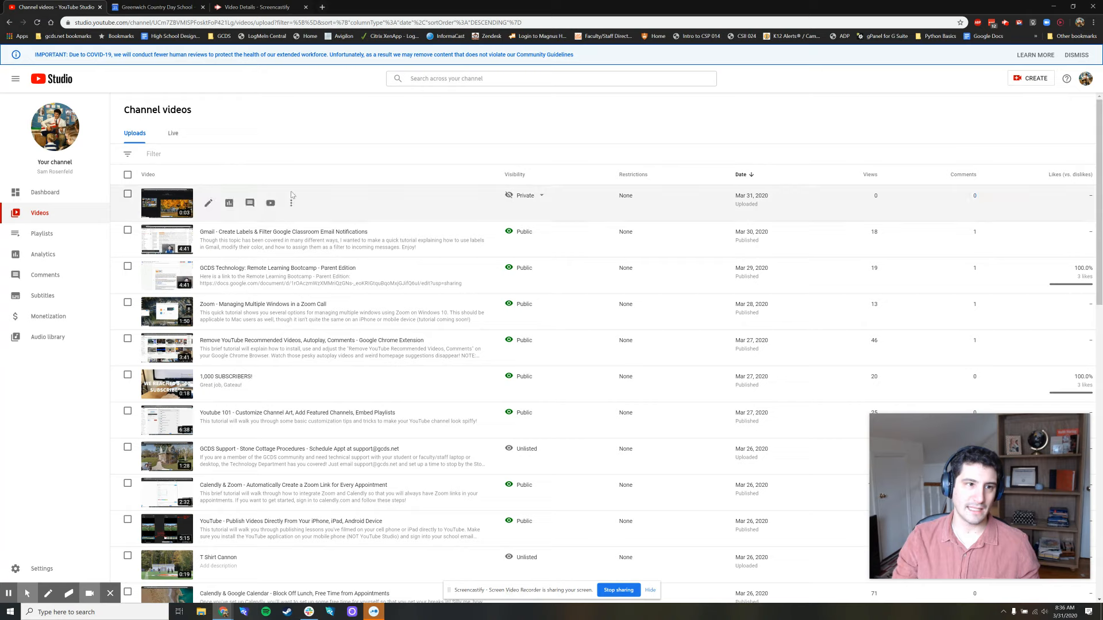
mouse_move(246, 199)
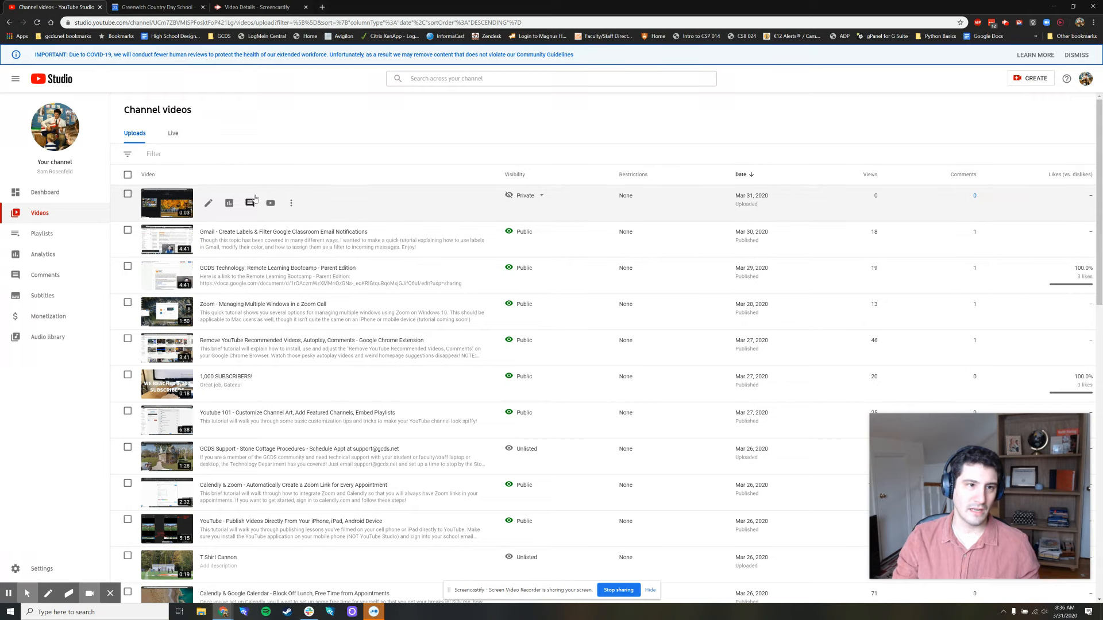
left_click(208, 204)
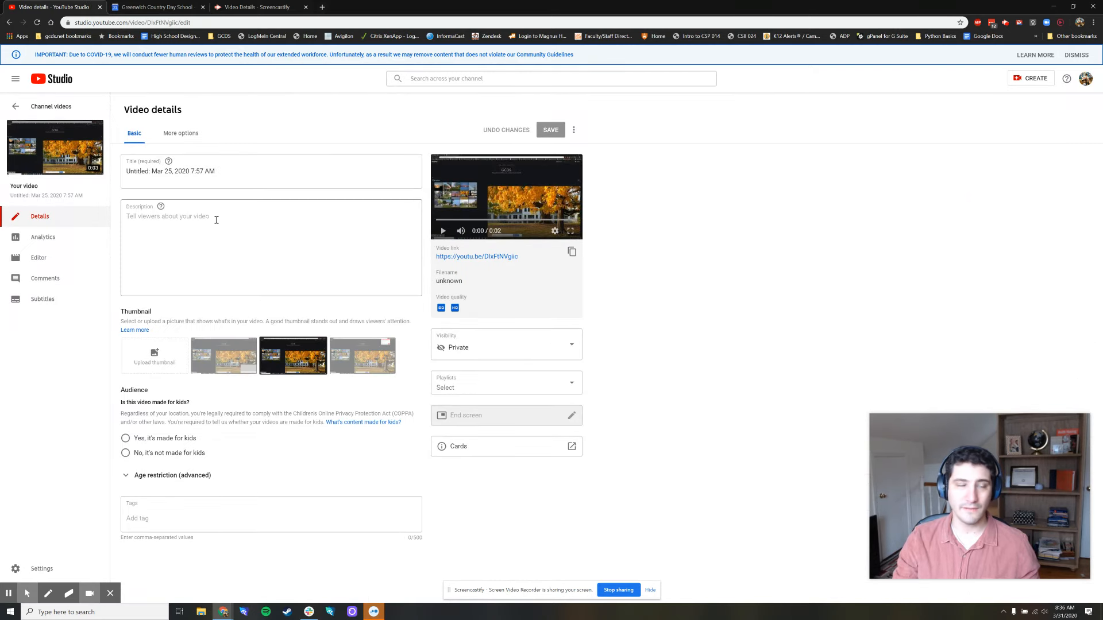
Title the video "GCDS Photos" and enter the description "This is a video about photos".
triple_click(247, 169)
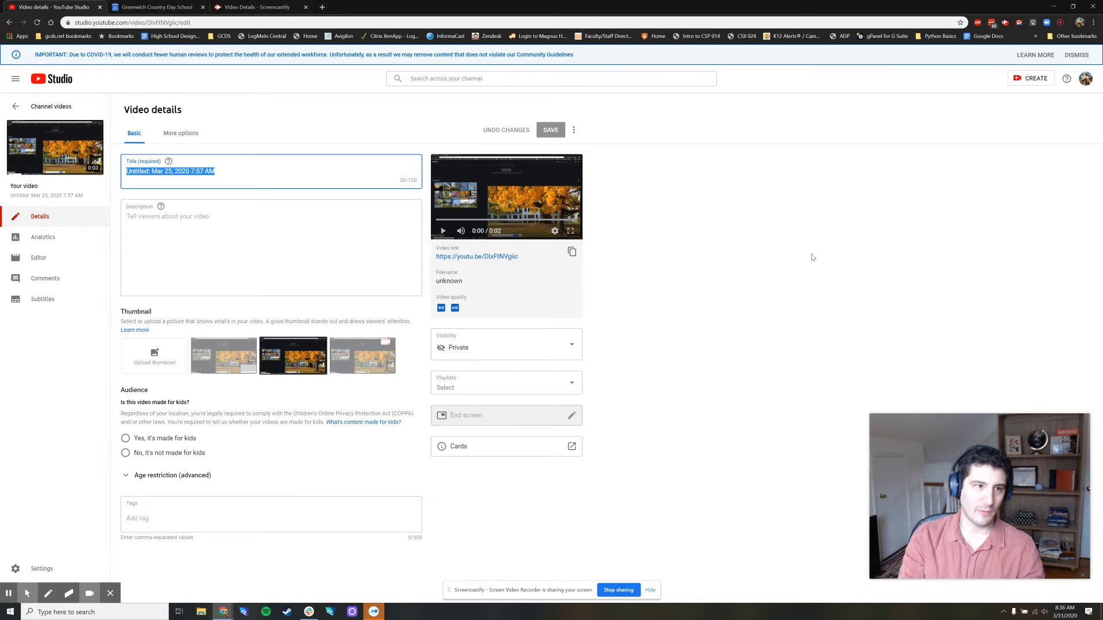
type("GCDS Photos")
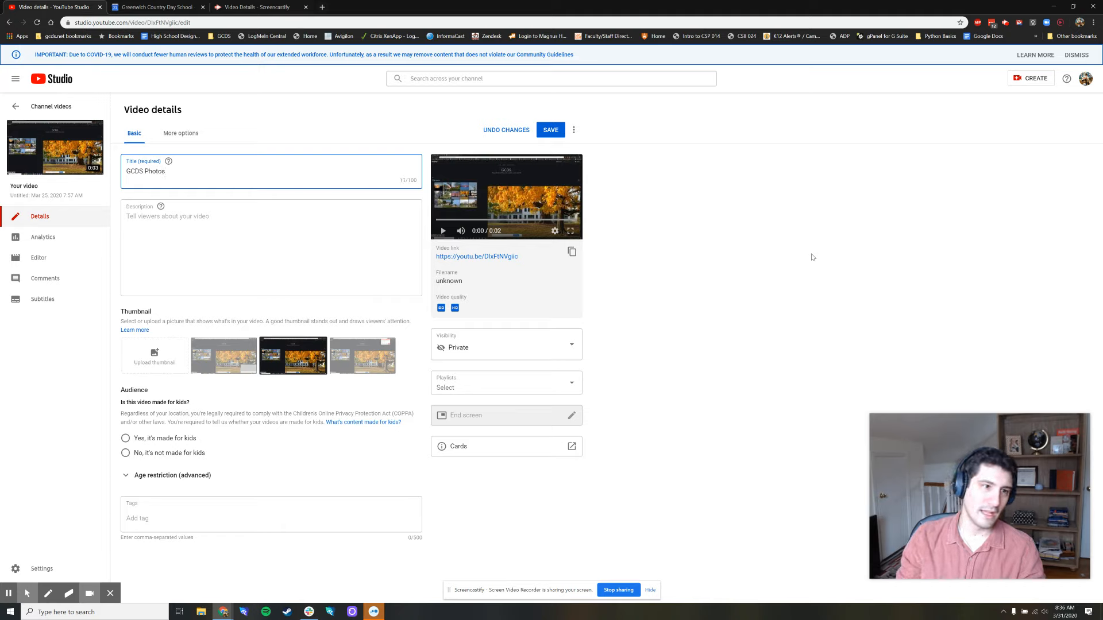
left_click(290, 247)
type("This")
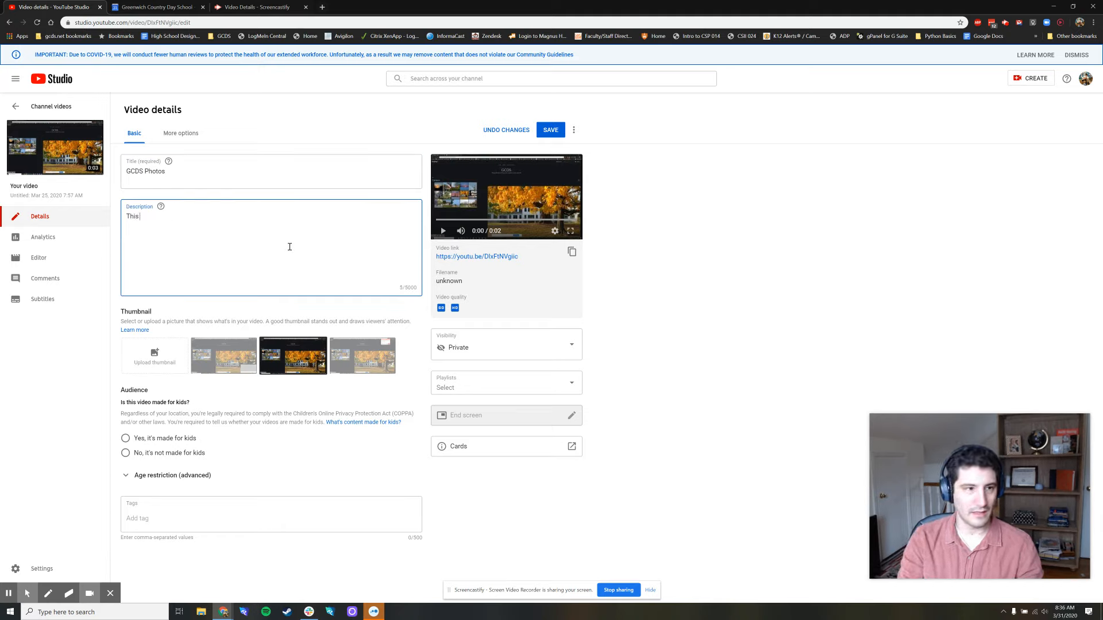
type(" is a vddeo about photos")
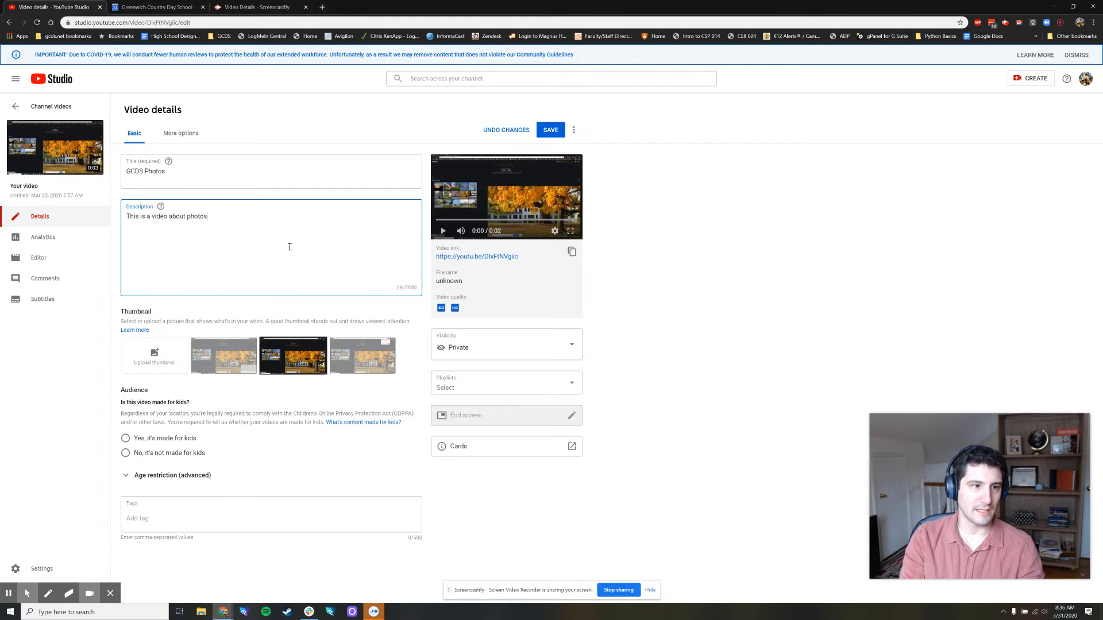
left_click(756, 286)
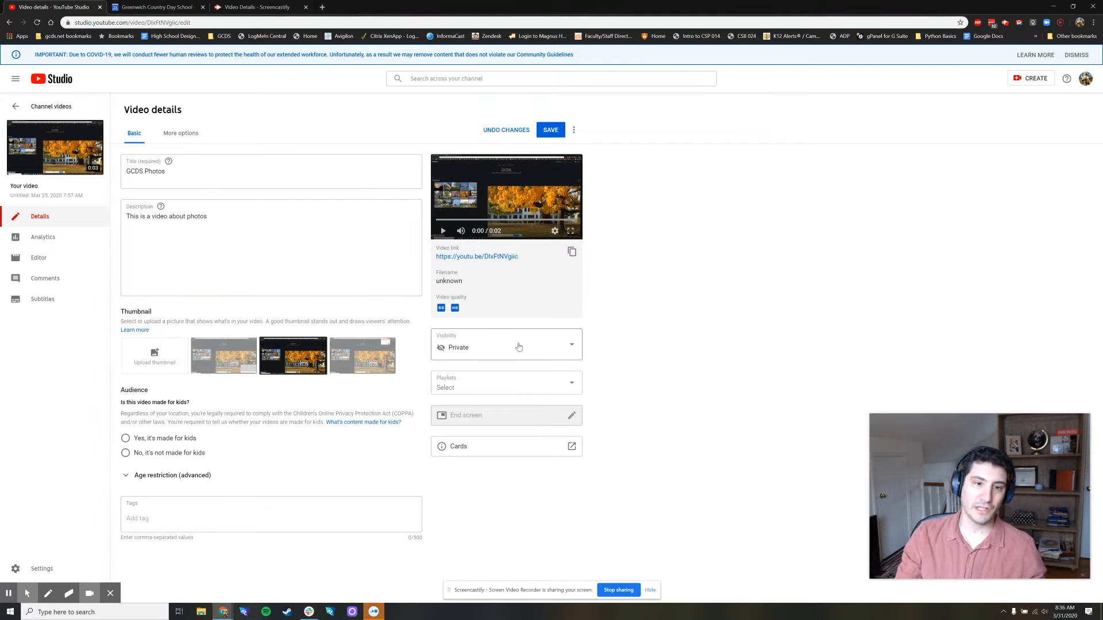
Look through the video's visibility options and the list of available playlists.
left_click(518, 347)
left_click(723, 326)
left_click(483, 388)
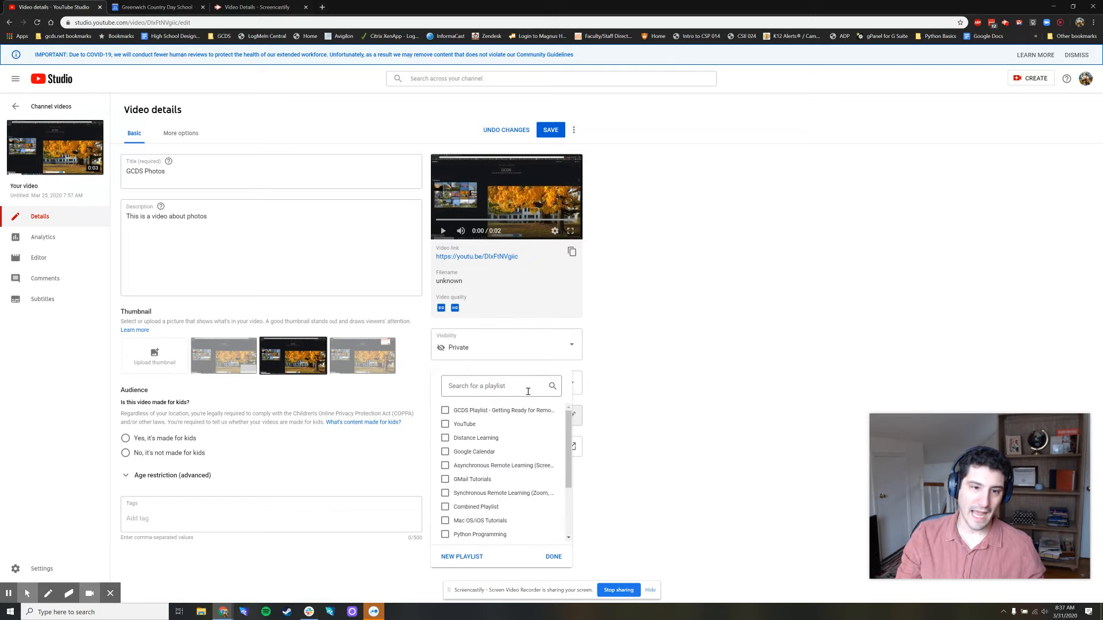
left_click(728, 335)
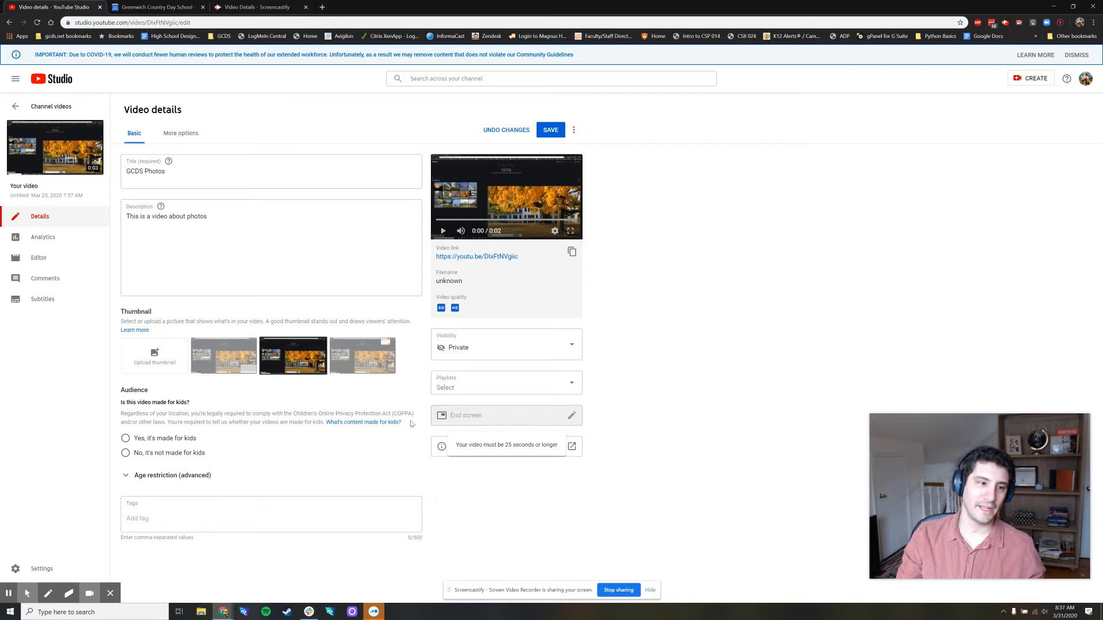
Select the third suggested image as the video's thumbnail.
left_click(233, 358)
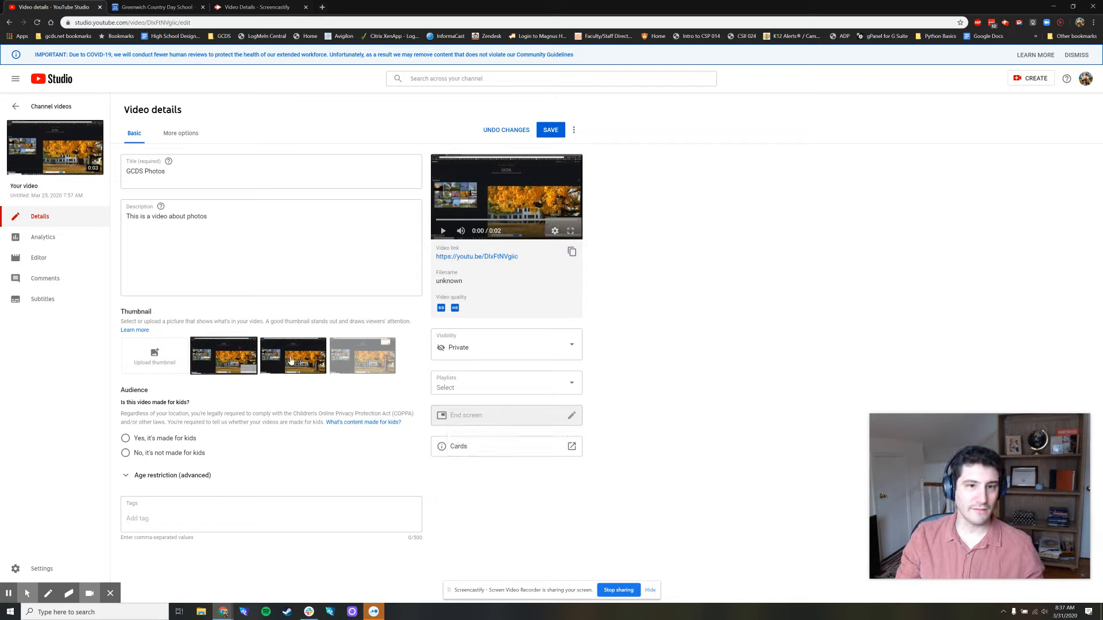
left_click(291, 360)
left_click(358, 358)
left_click(276, 356)
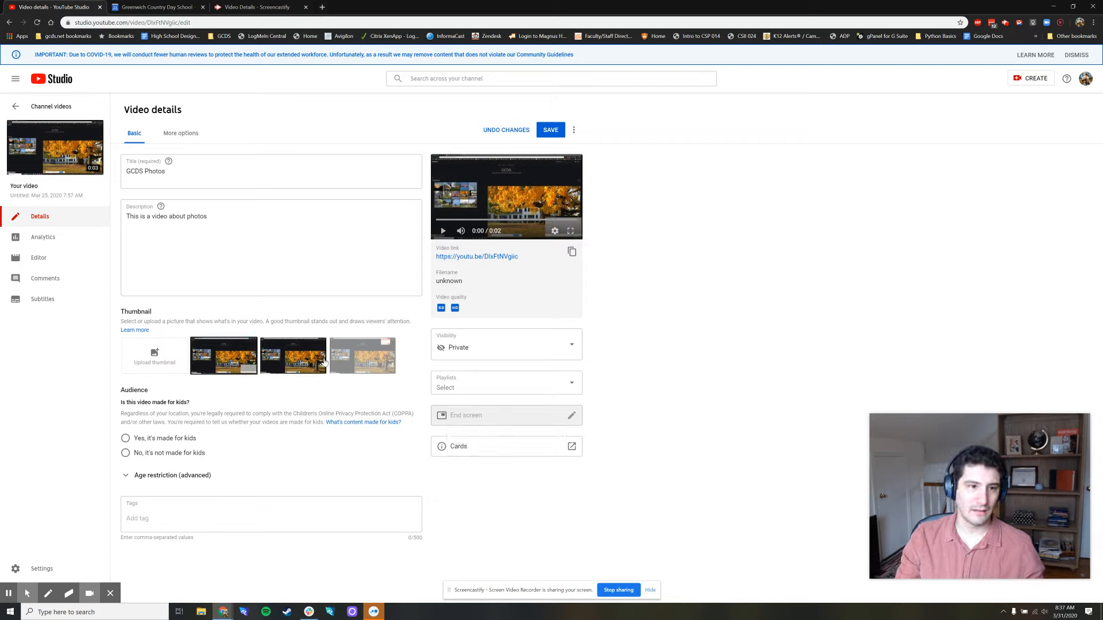
left_click(355, 362)
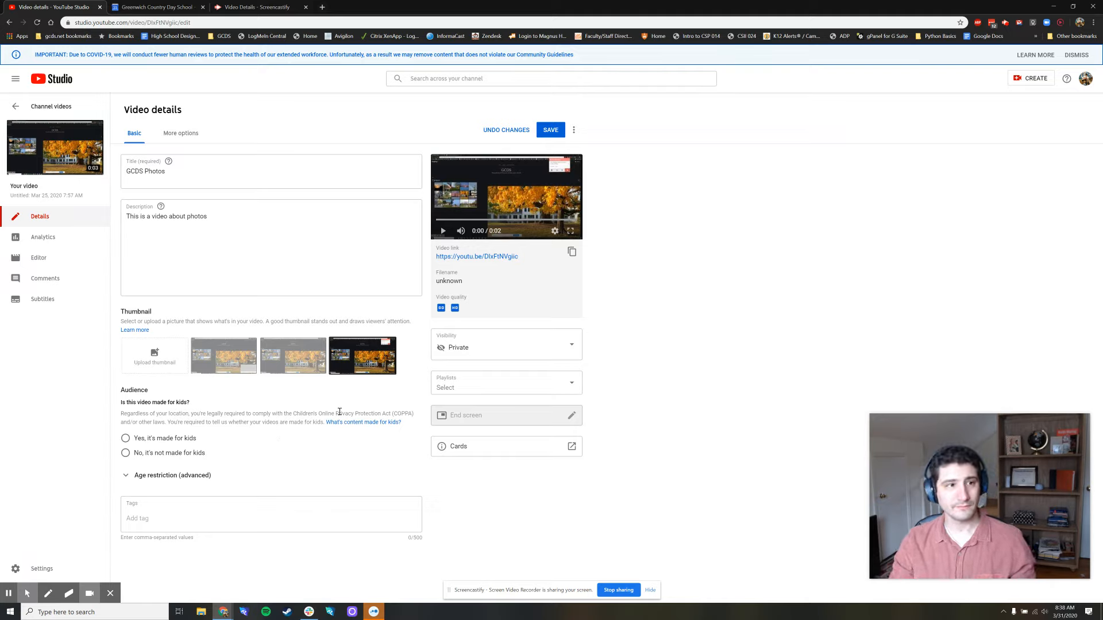
Add the tags GCDS, tutorial, technology and photos to the video and save the changes.
left_click(195, 520)
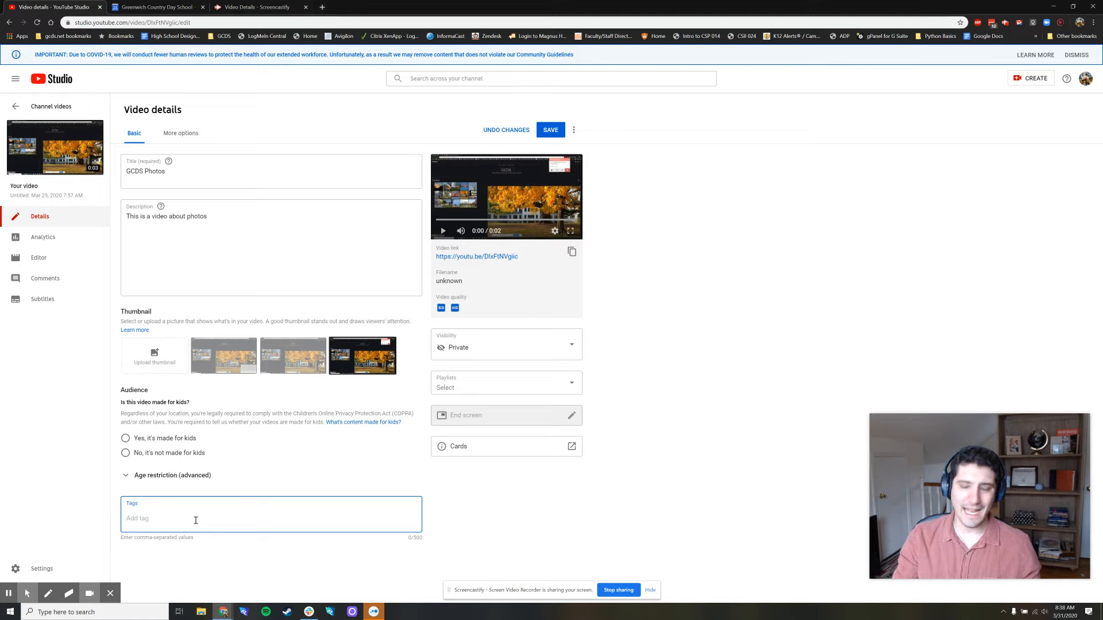
type("GCDS")
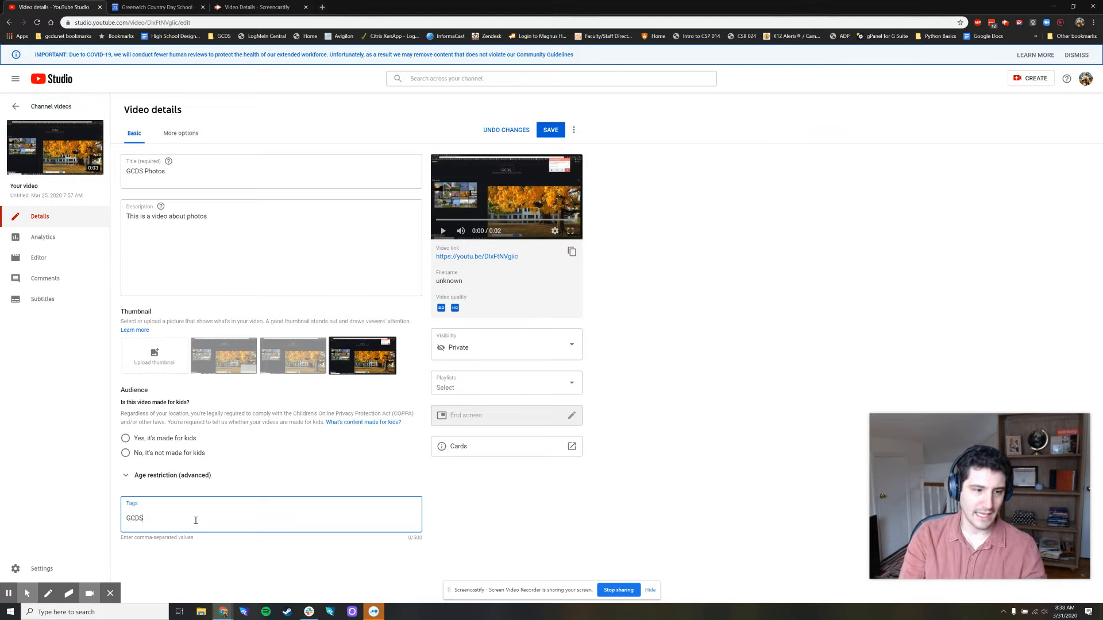
key("Tab")
left_click(196, 520)
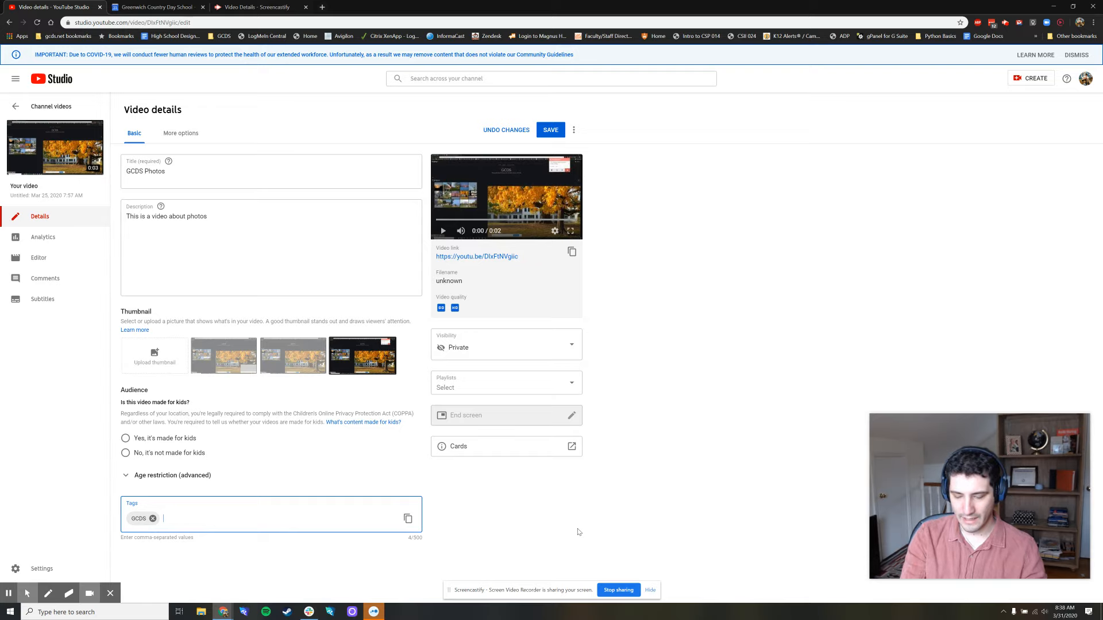
type("tutorial")
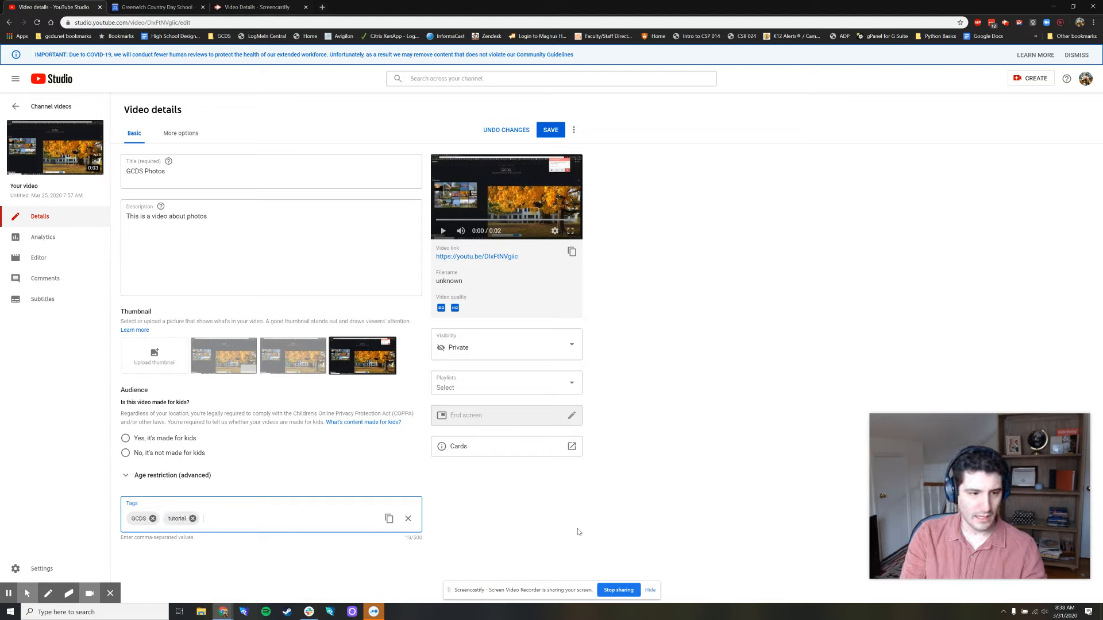
type(",technology,photos,")
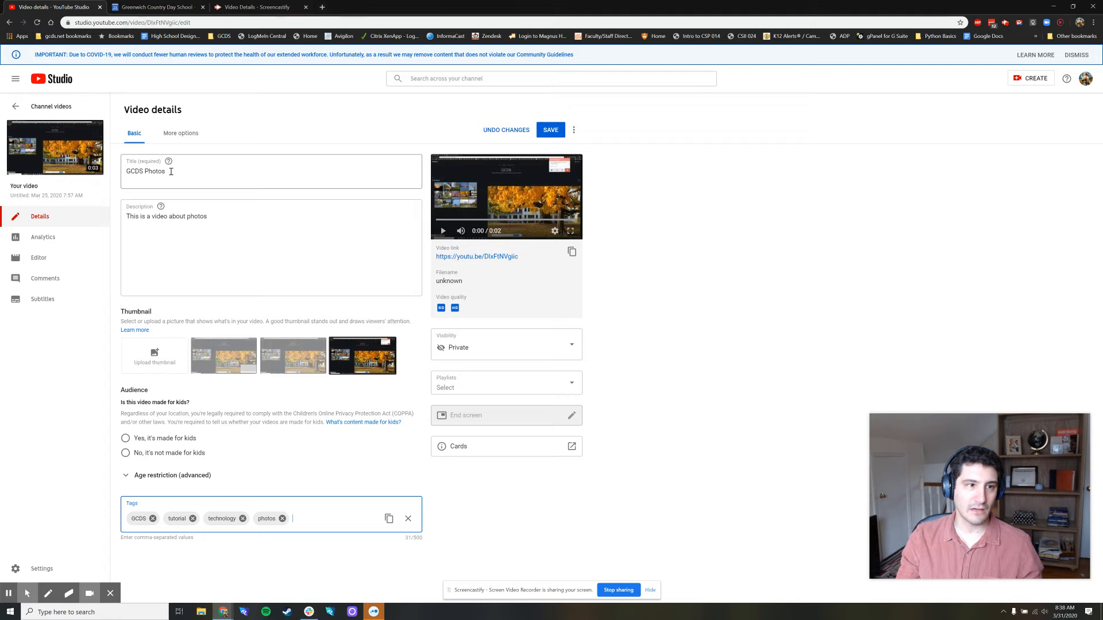
left_click(545, 131)
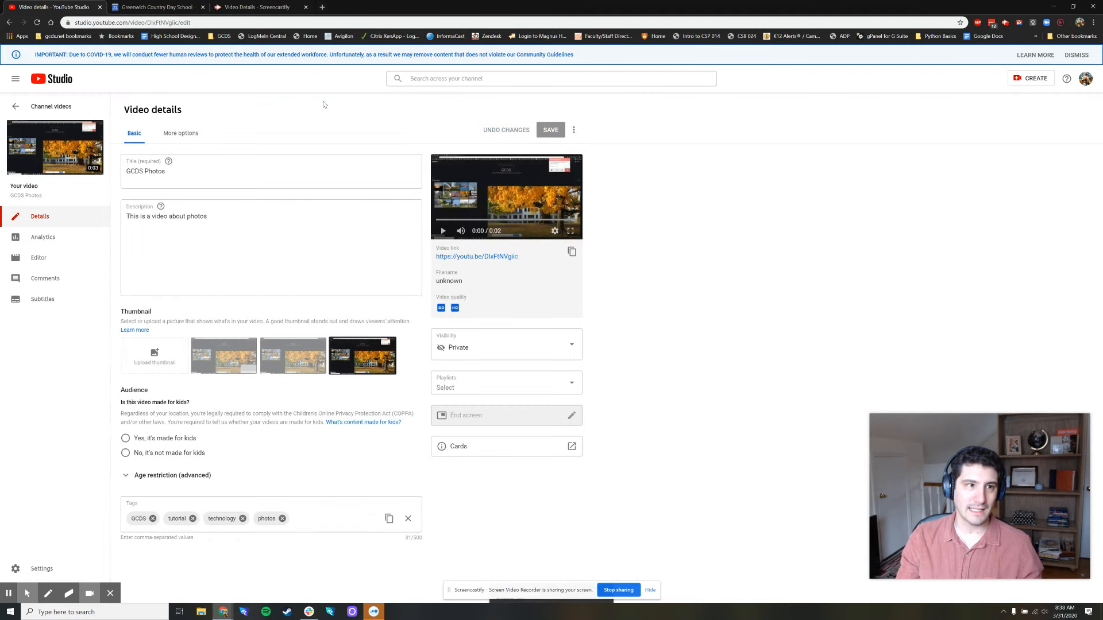
left_click(649, 590)
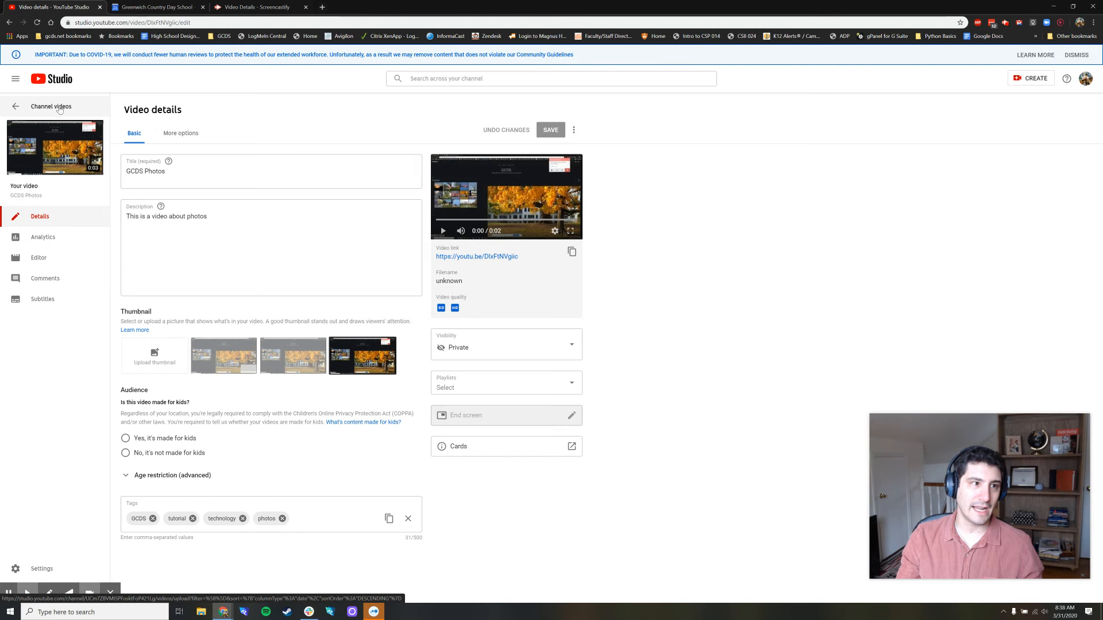
Copy all tags from the video "YouTube - Publish Videos Directly From Your iPhone, iPad, Android Device" and return to the channel's video list.
left_click(60, 108)
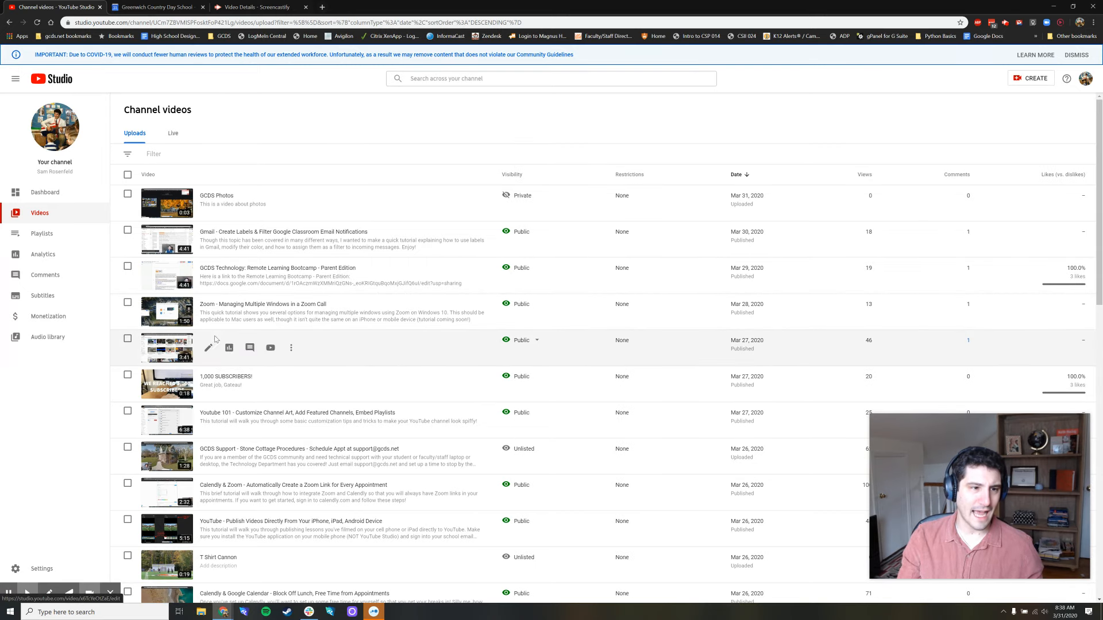
left_click(209, 348)
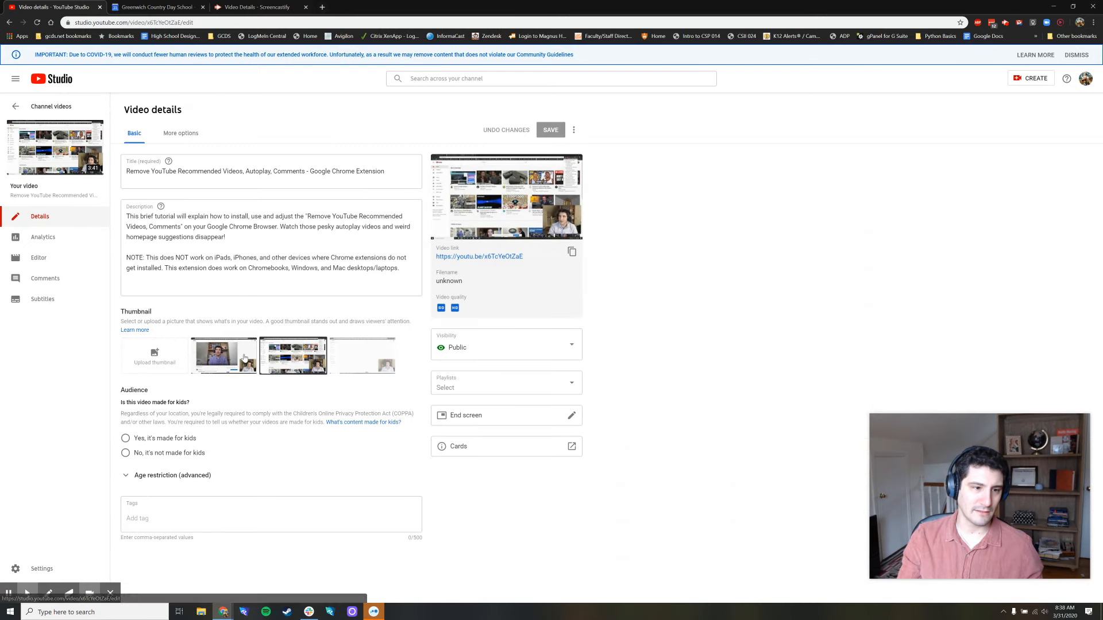
left_click(39, 106)
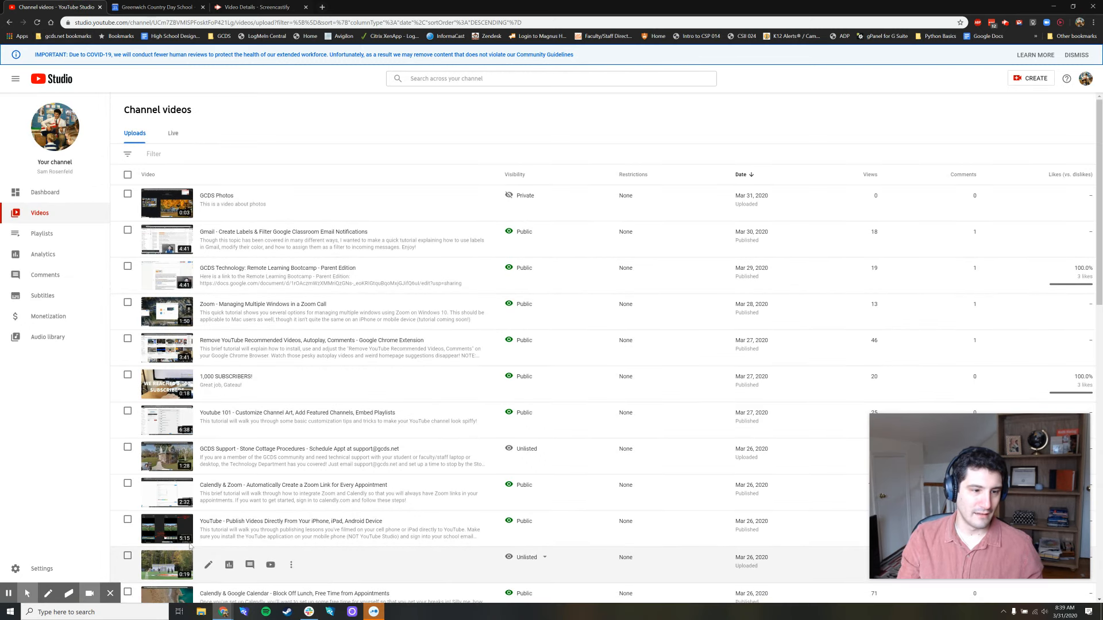
left_click(208, 528)
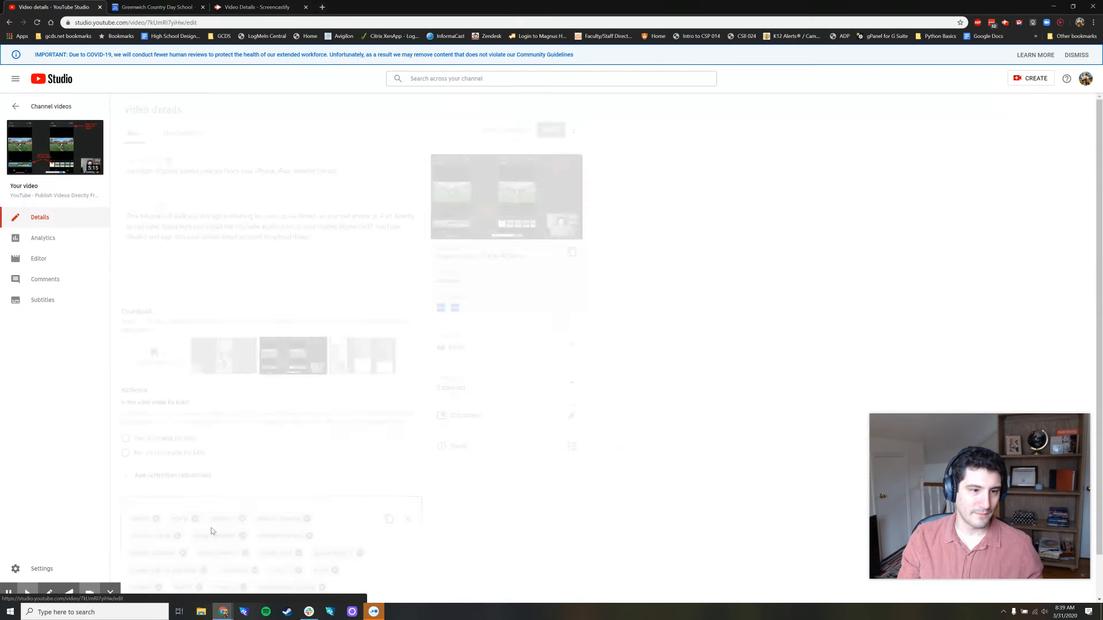
scroll(359, 488, "down", 2)
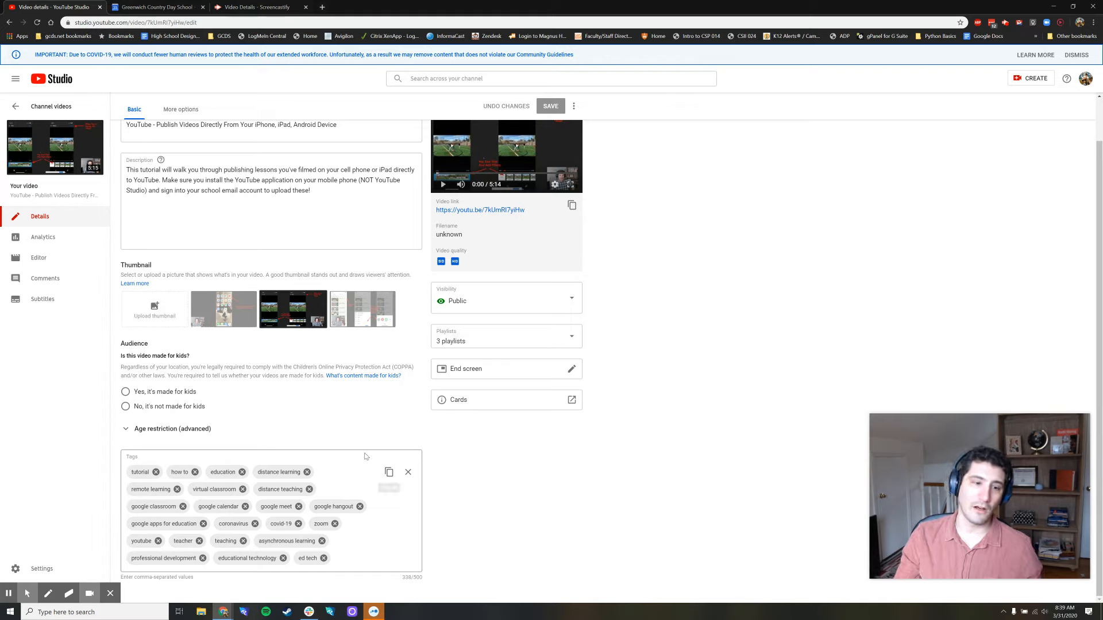
left_click(389, 474)
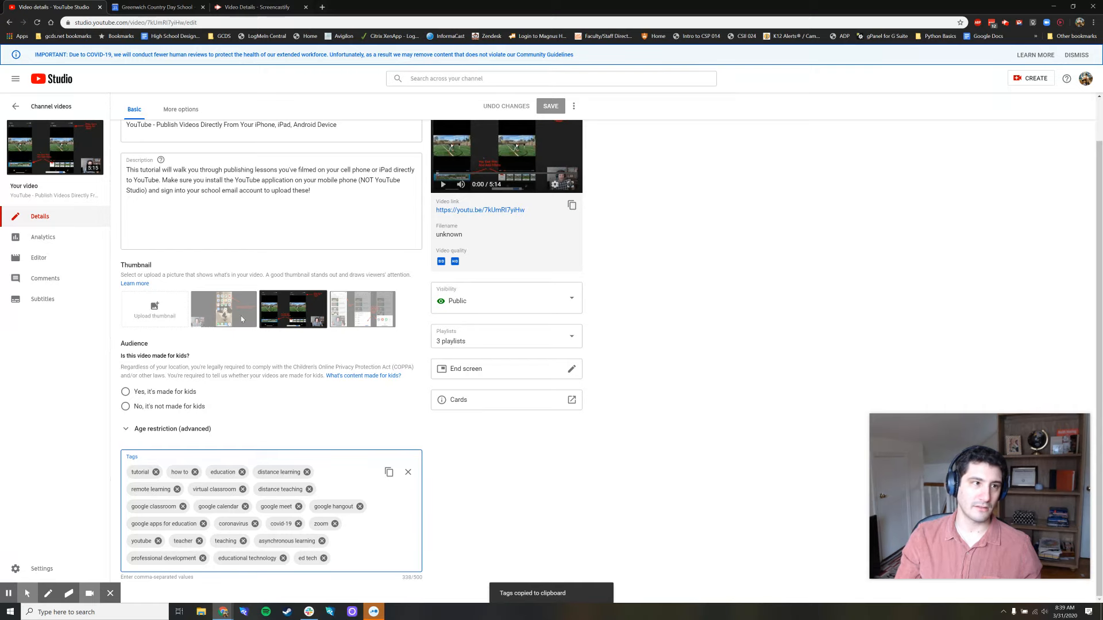
left_click(35, 106)
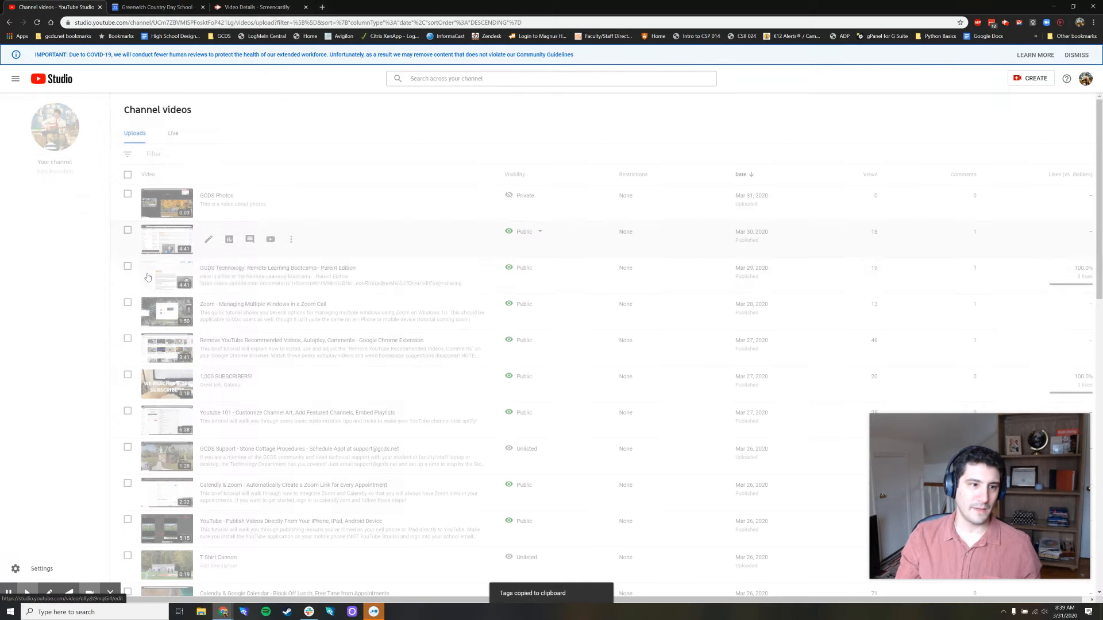
Paste the copied tags into the video "Zoom - Managing Multiple Windows in a Zoom Call" and save the changes.
left_click(208, 311)
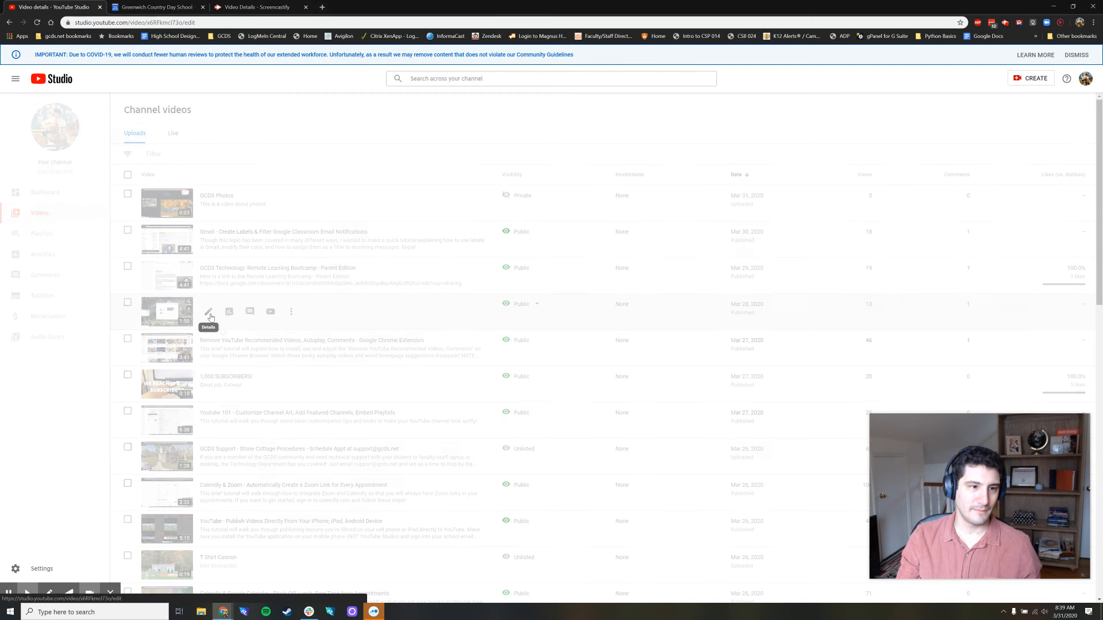
left_click(152, 517)
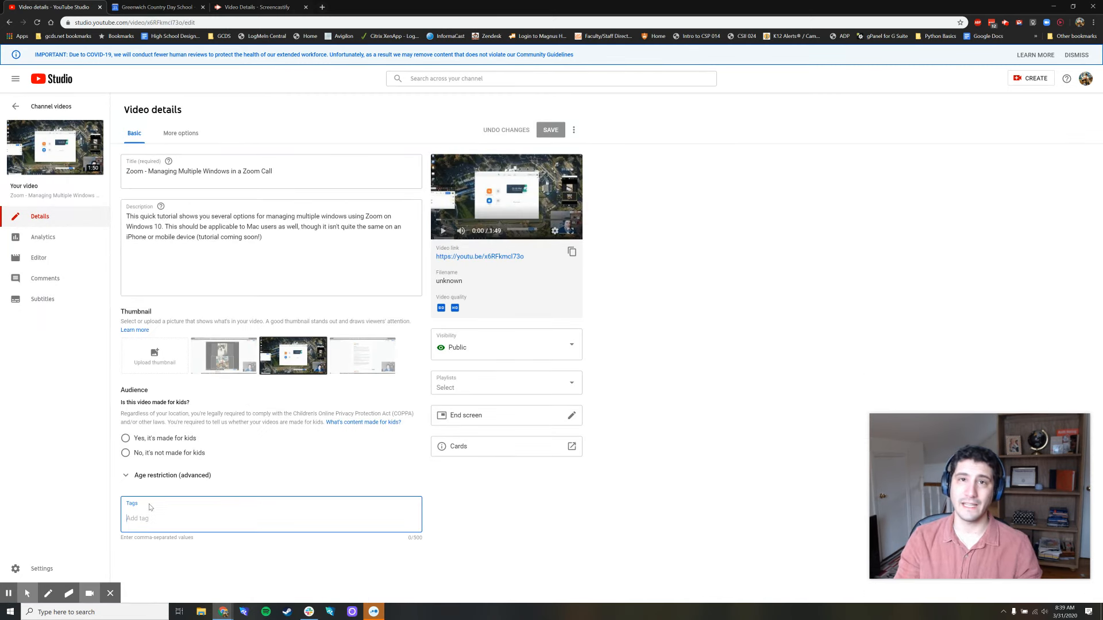
key("ctrl+v")
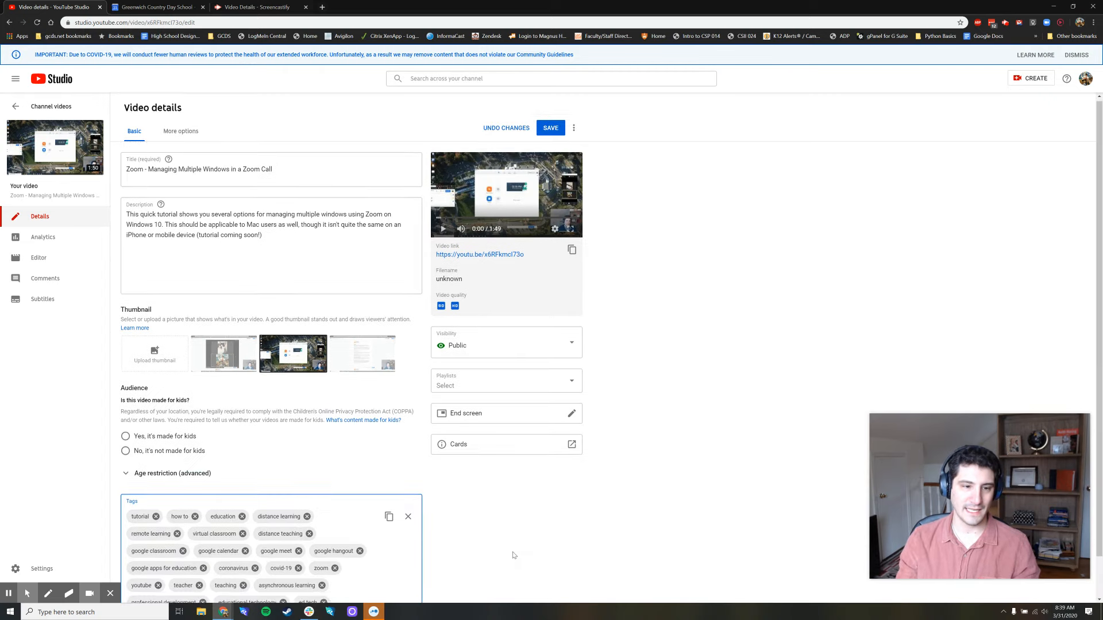
left_click(555, 129)
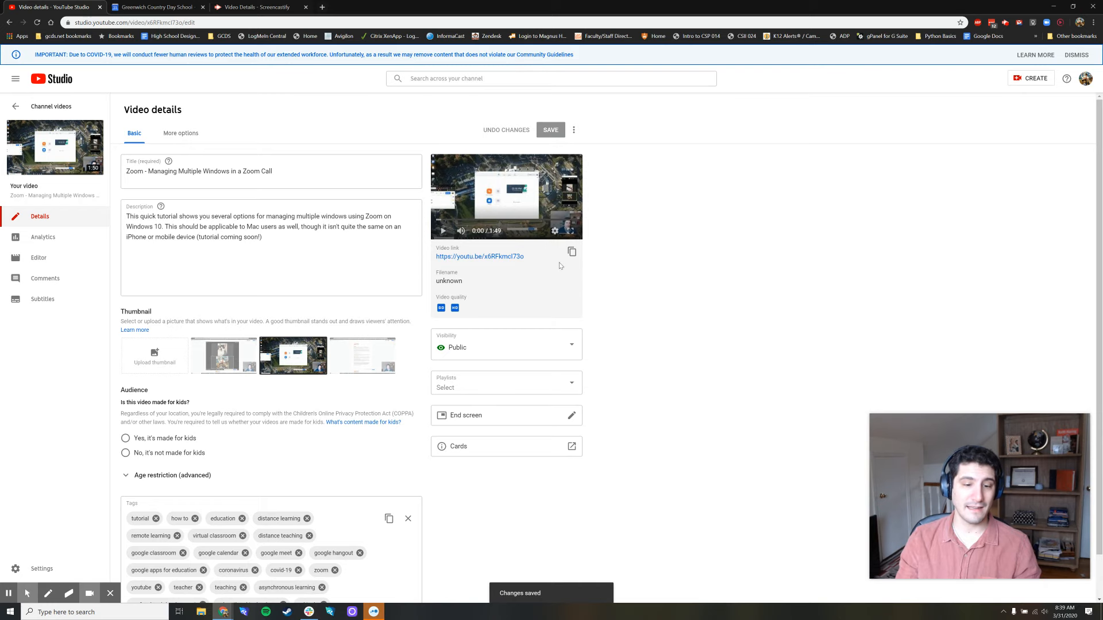
Return to the channel's videos, open the details of the "GCDS Photos" video and review its visibility options.
left_click(50, 109)
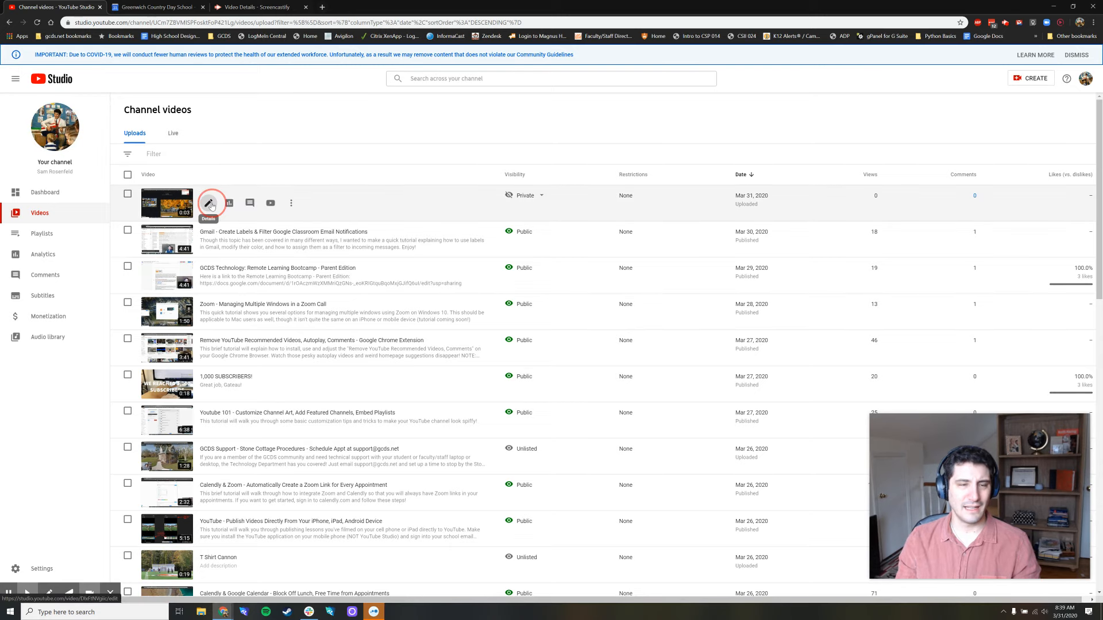
left_click(210, 204)
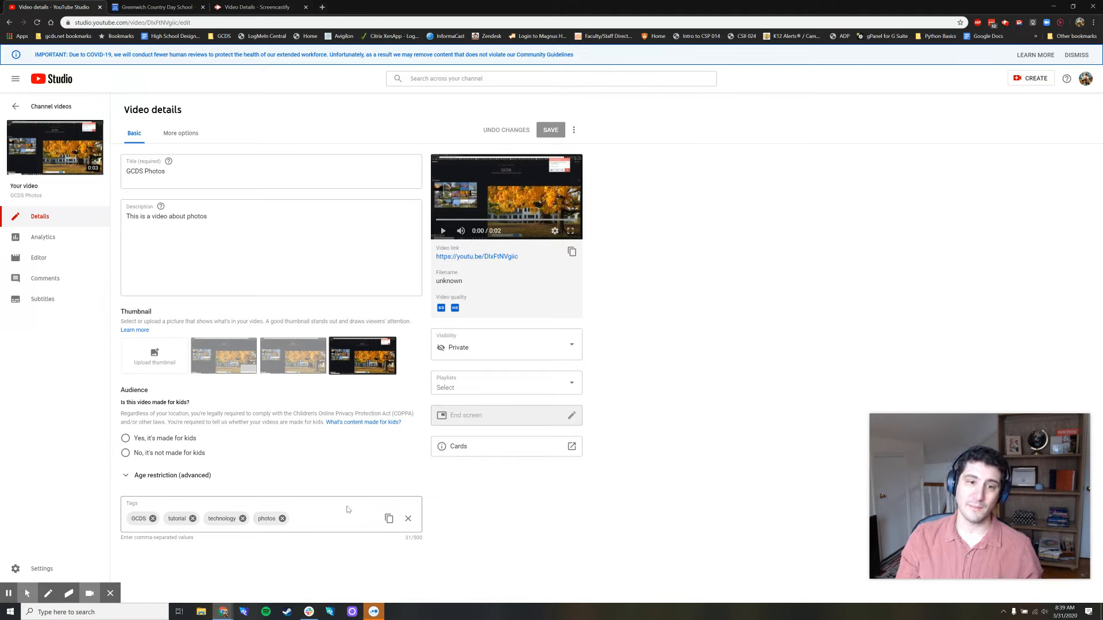
left_click(476, 350)
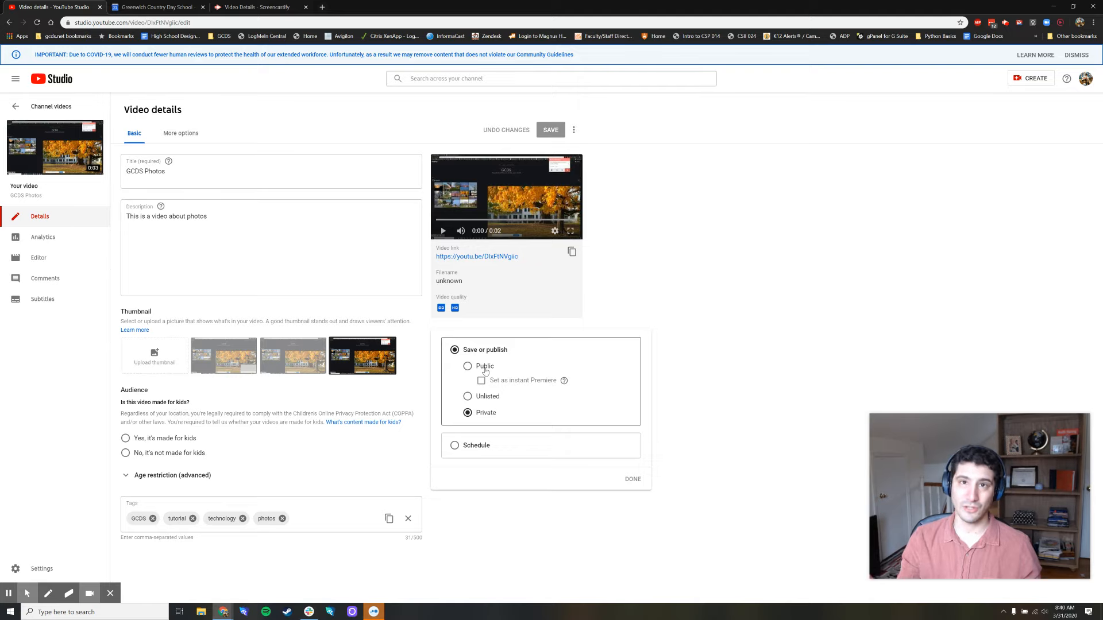
left_click(745, 421)
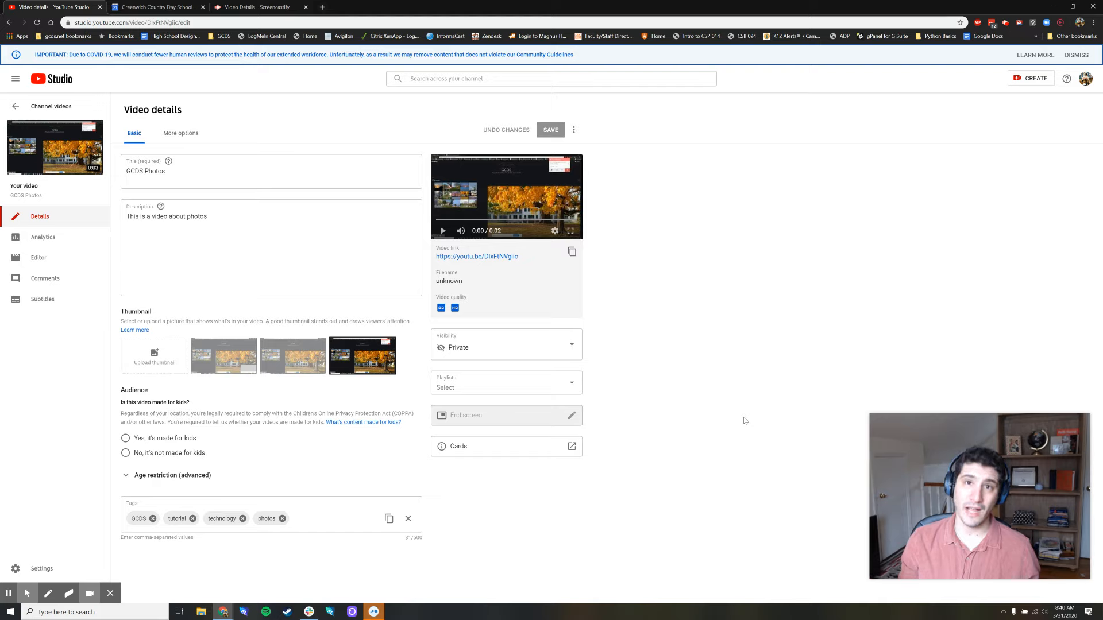